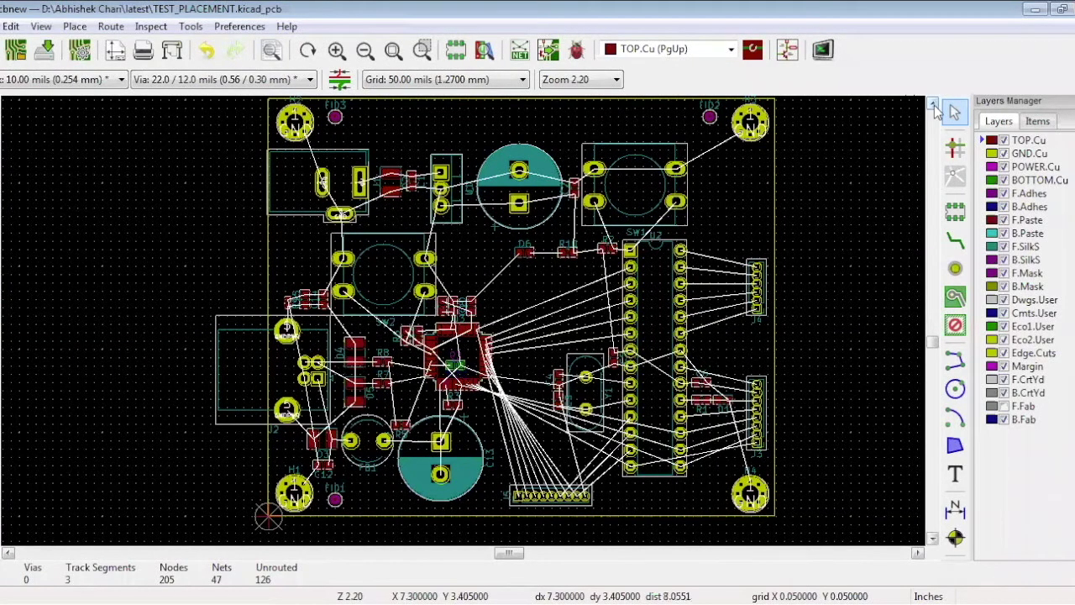
- Zoom and scroll the view to close in on connector J2, its GNDPWR pads and U3
left_click(933, 104)
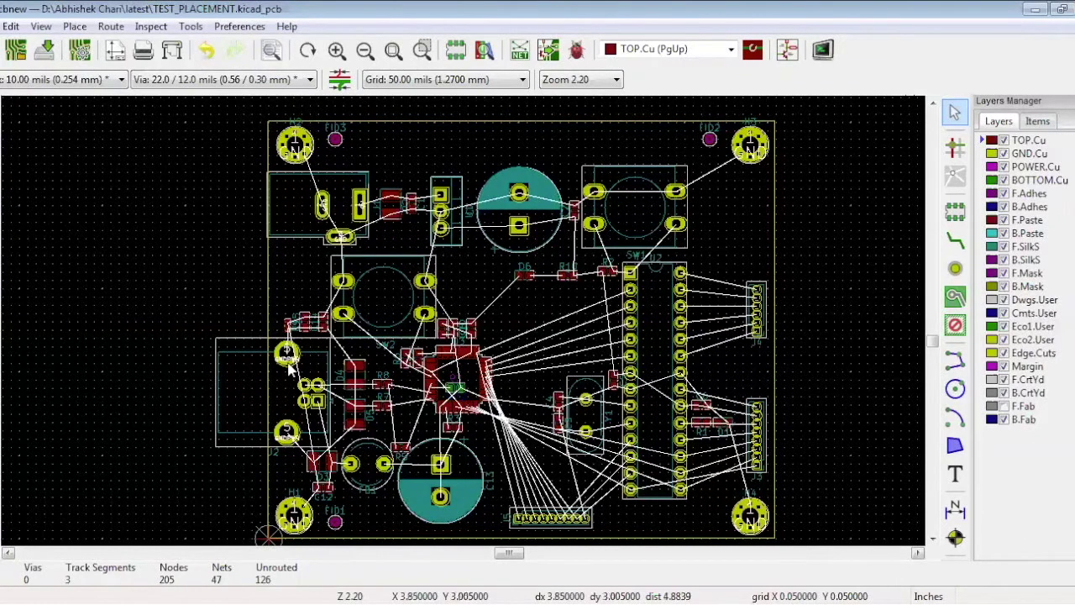
left_click(336, 50)
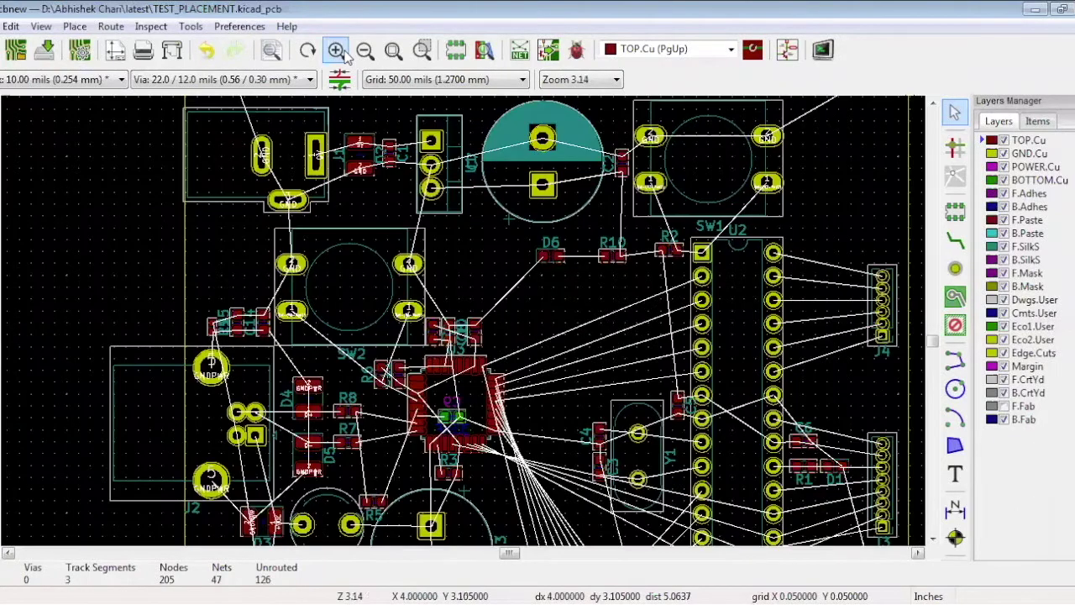
left_click(337, 50)
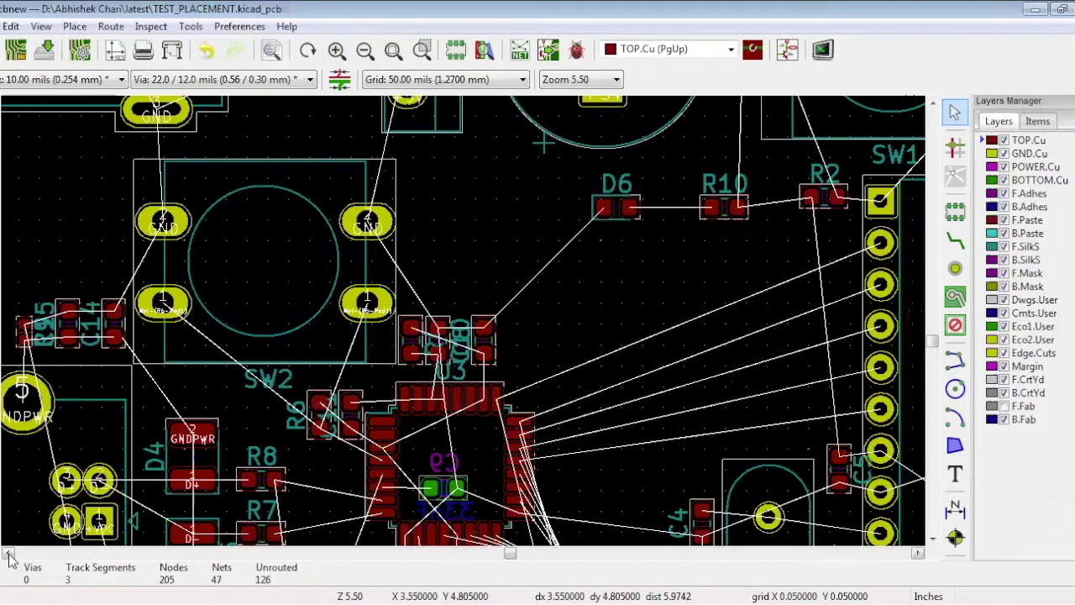
left_click(8, 555)
left_click(9, 556)
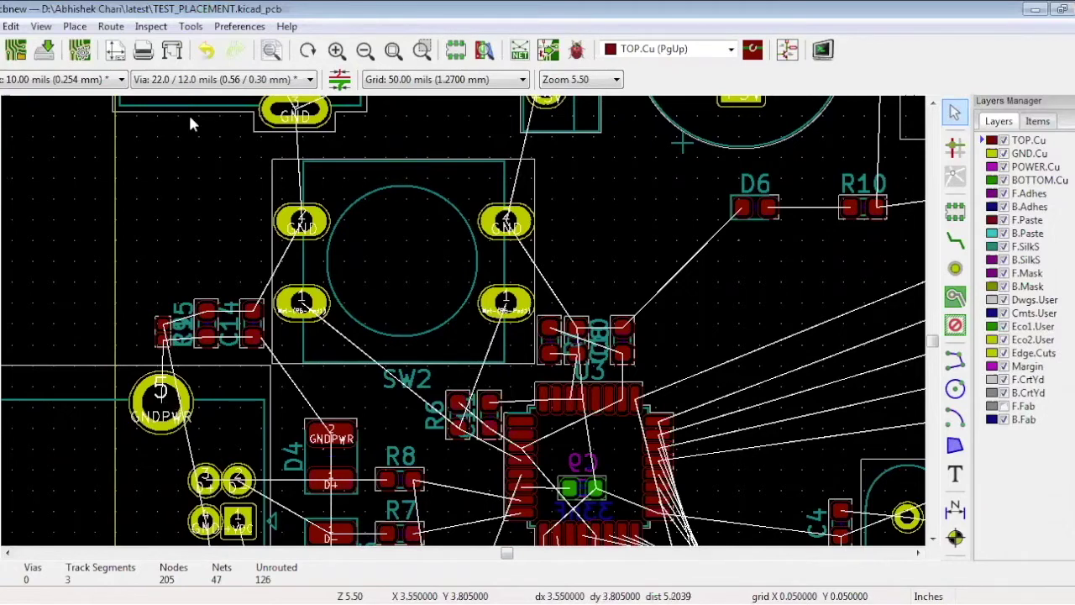
left_click(364, 50)
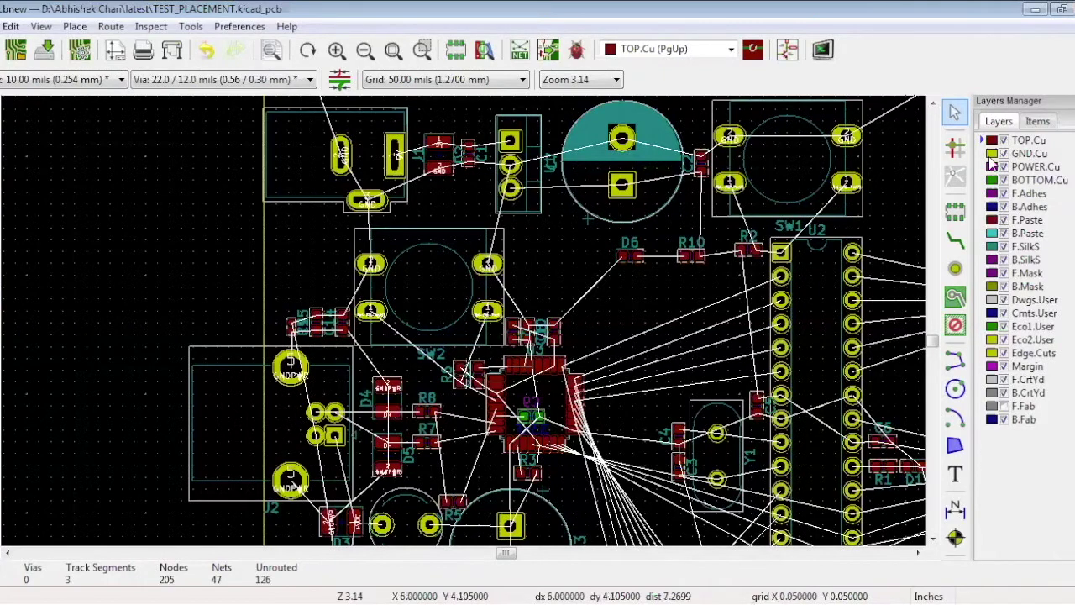
key("F1")
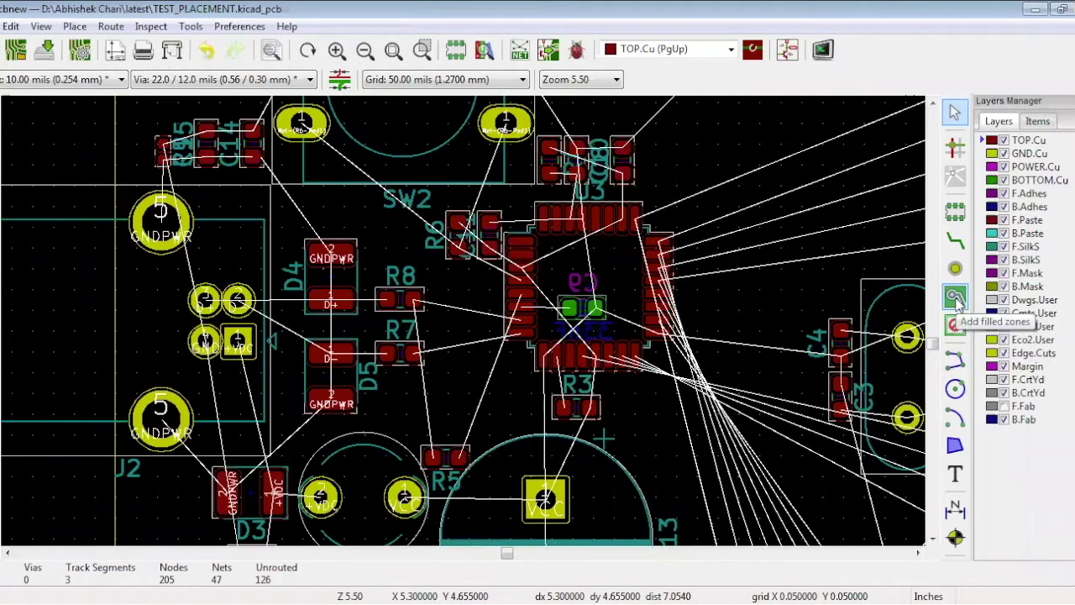
- Create a filled zone at J2 on net GNDPWR, layer GND.Cu, with 5-mil chamfered corners
left_click(955, 297)
left_click(184, 237)
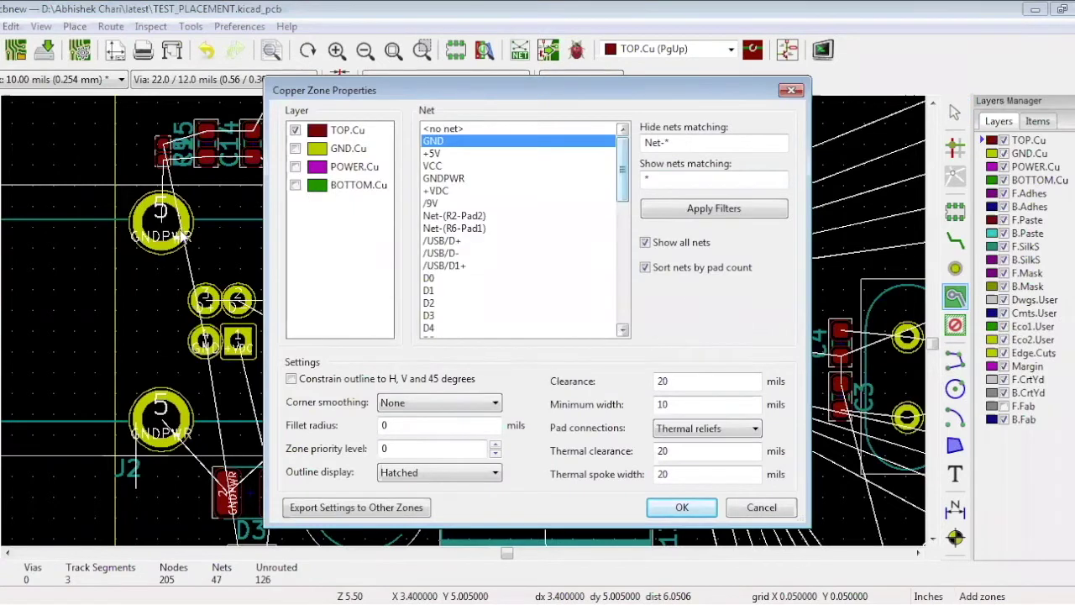
left_click(448, 180)
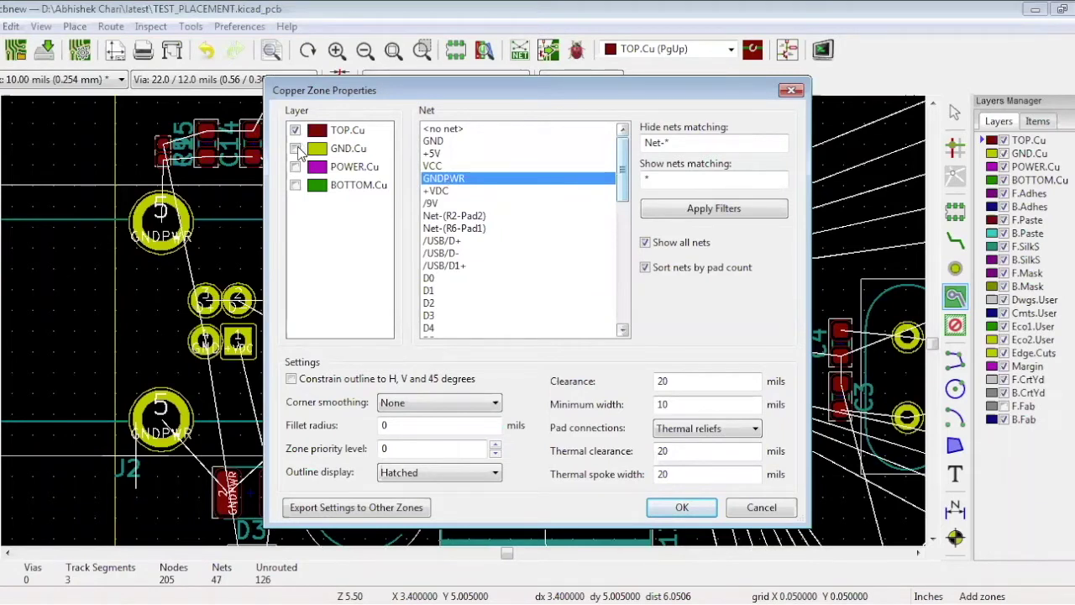
left_click(297, 150)
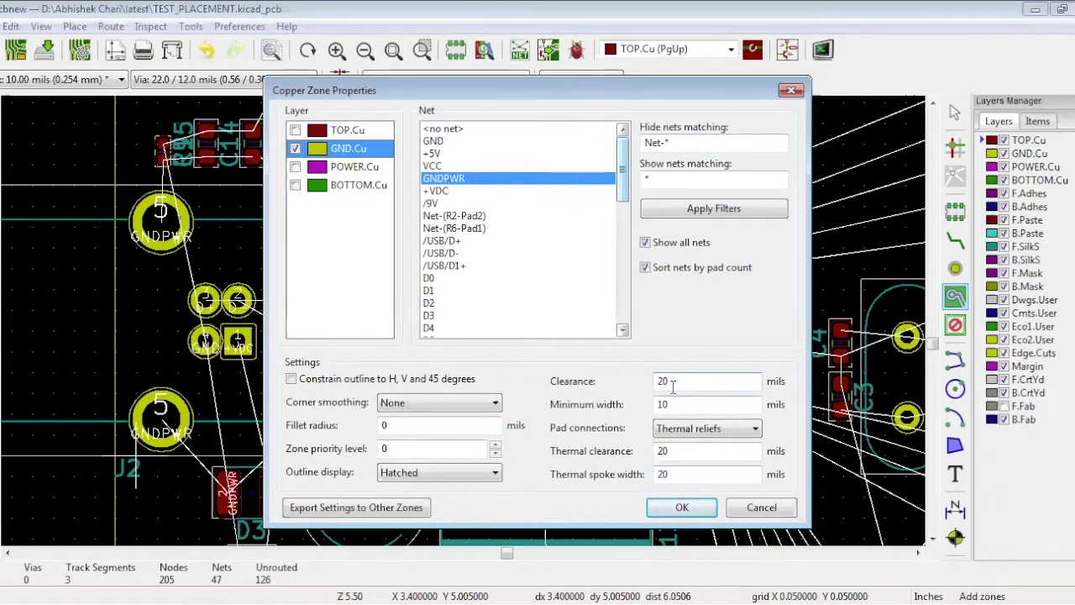
left_click(477, 409)
left_click(463, 432)
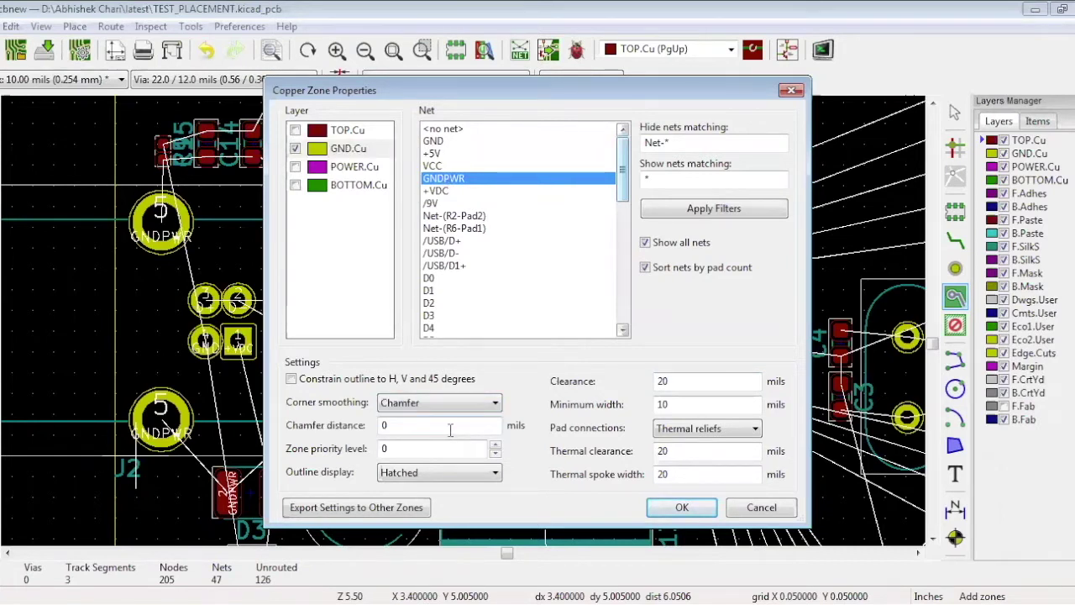
double_click(450, 430)
type("5")
key("Return")
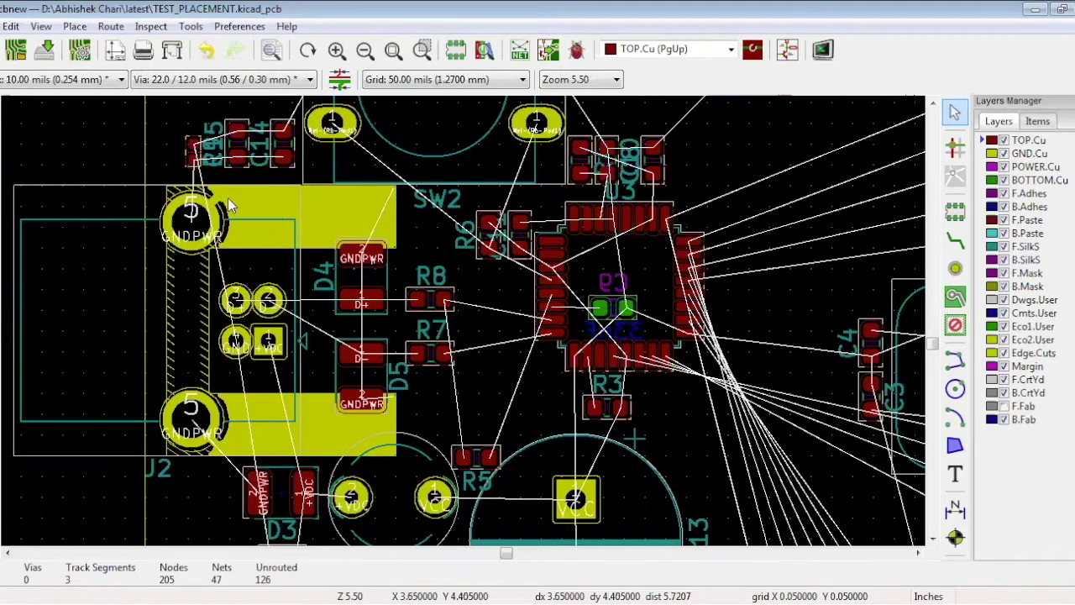
- Change the GNDPWR zone's pad connections to Solid, then zoom out to the whole board
left_click(280, 220)
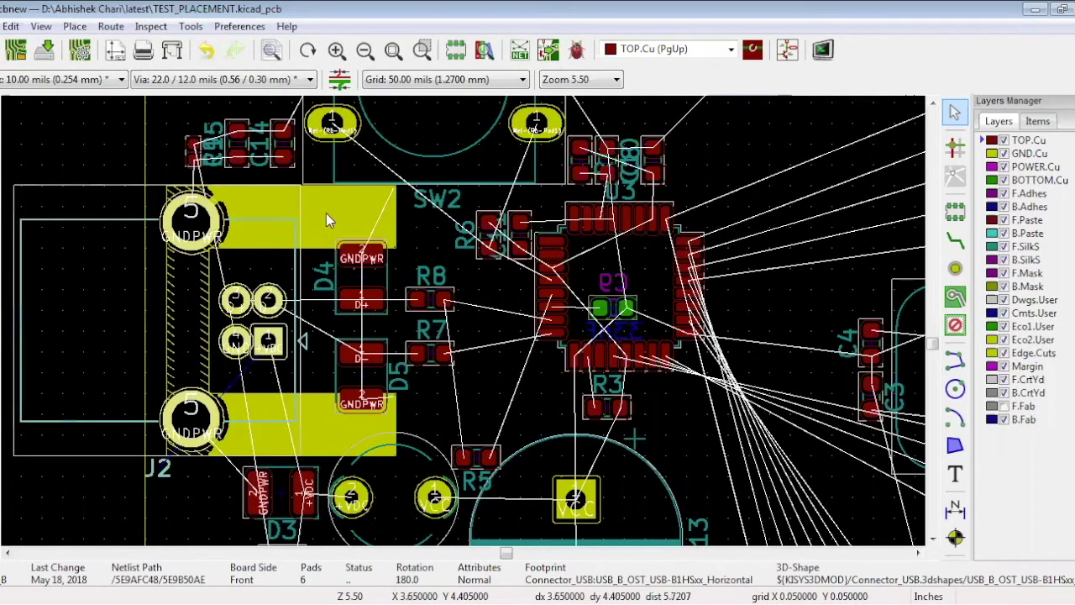
left_click(326, 213)
left_click(326, 213)
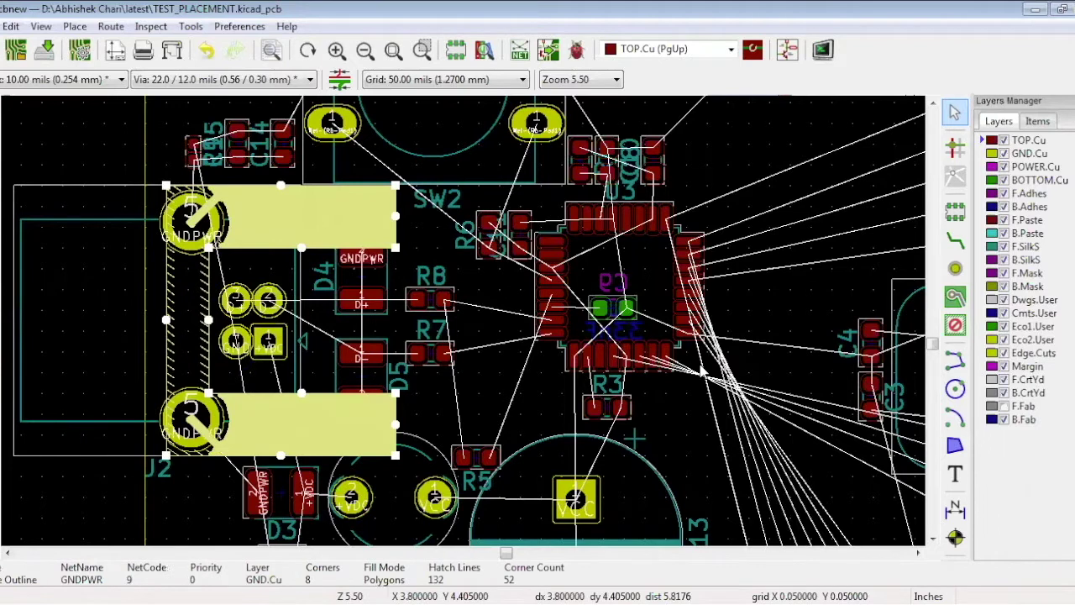
key("e")
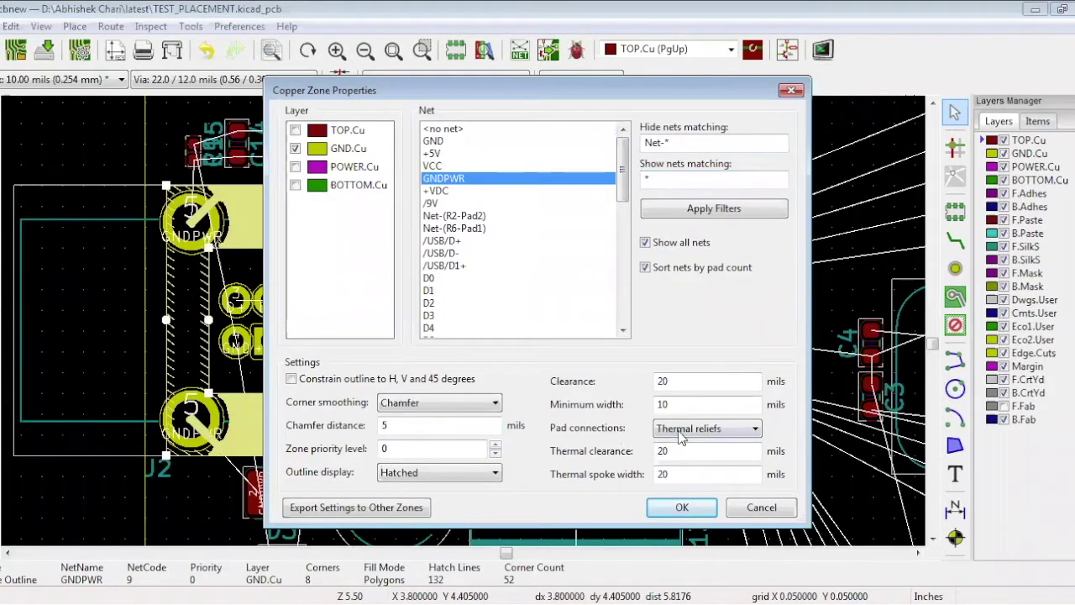
left_click(729, 431)
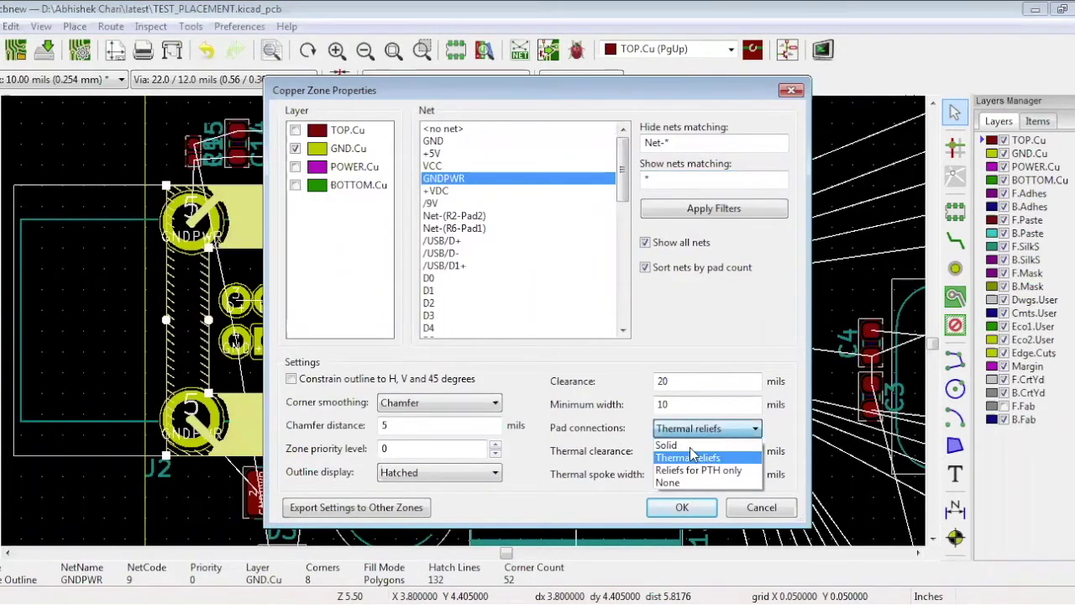
left_click(689, 446)
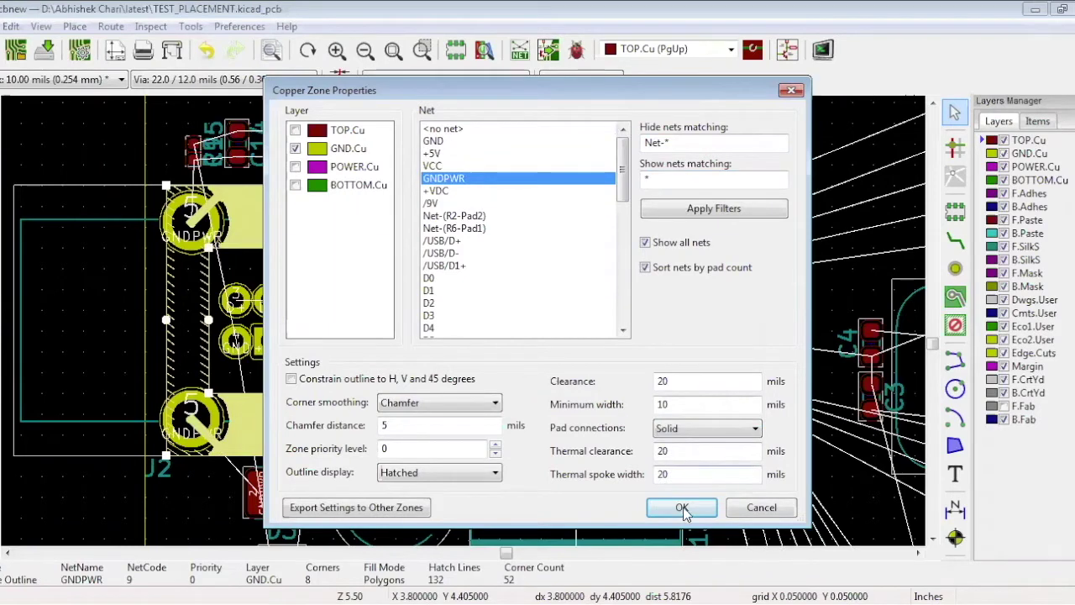
left_click(682, 510)
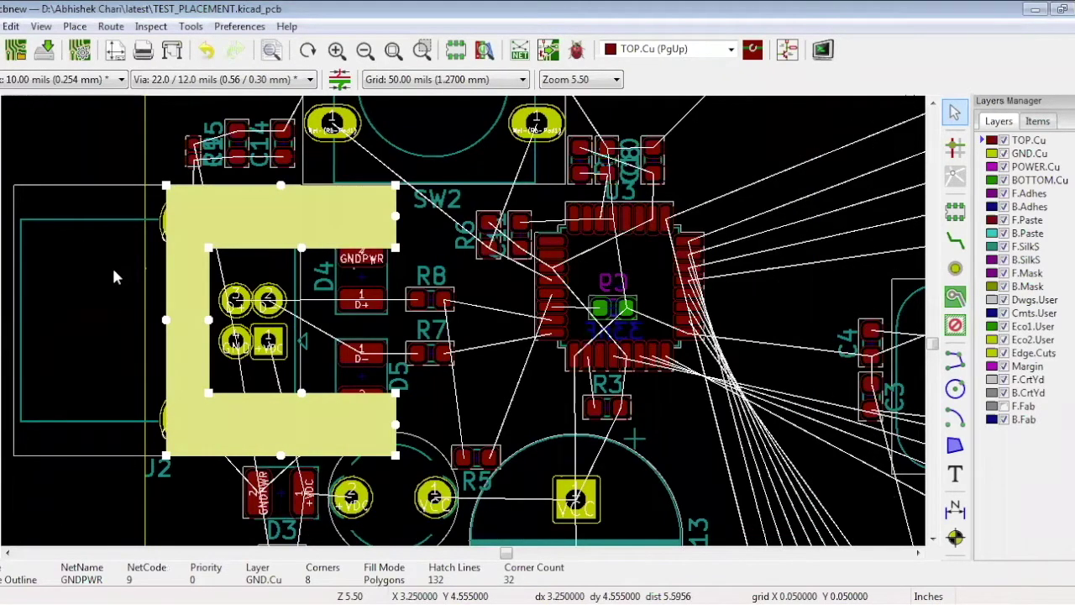
left_click(111, 266)
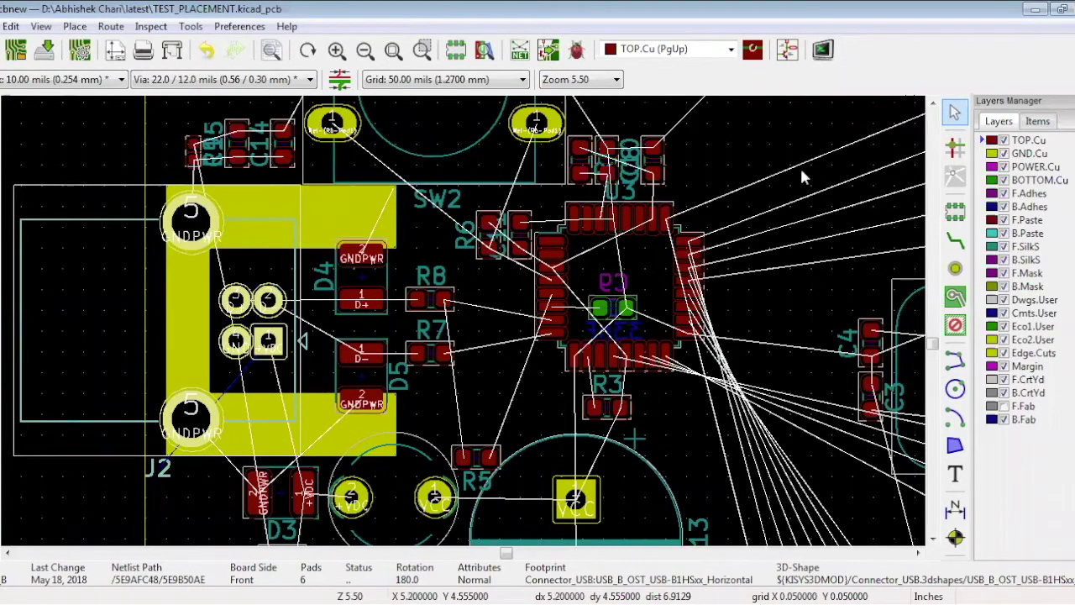
left_click(363, 52)
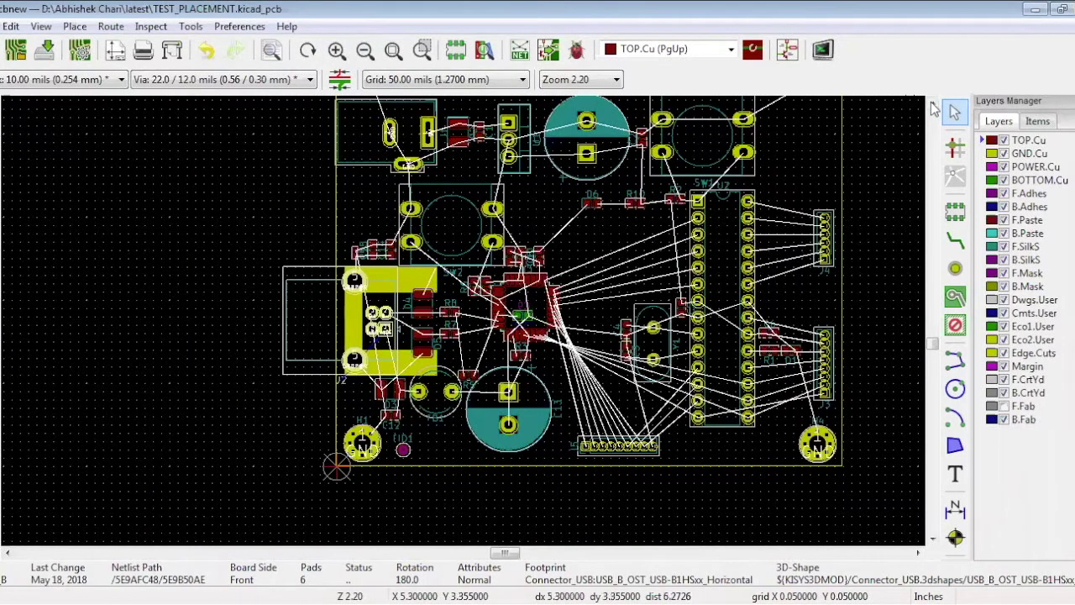
- Cancel the unfinished zone outline started beside the board and save the board with Ctrl+S
left_click(932, 102)
left_click(932, 102)
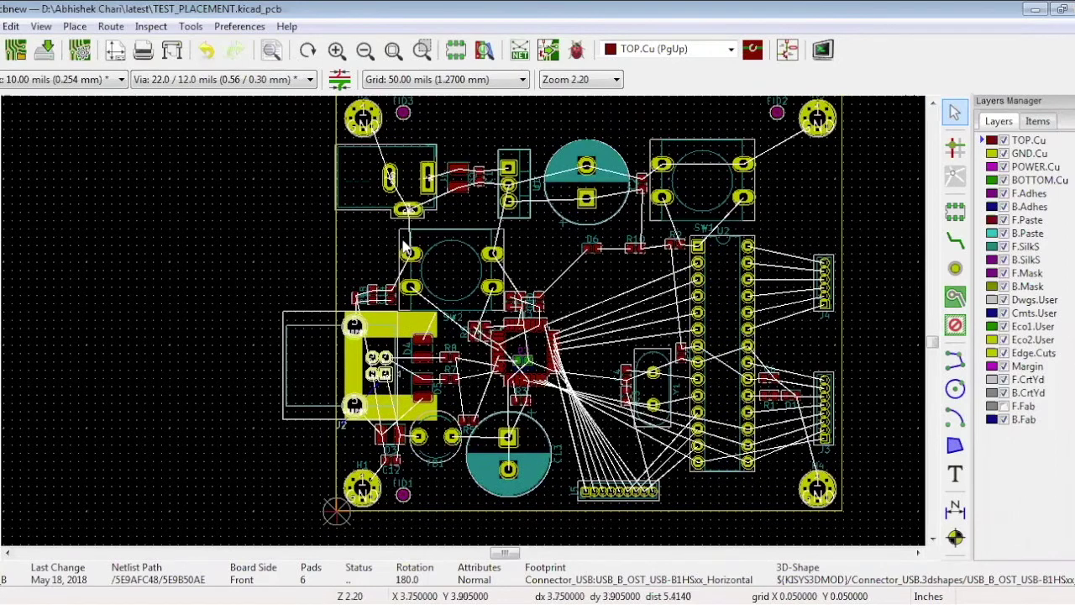
key("ctrl+shift+z")
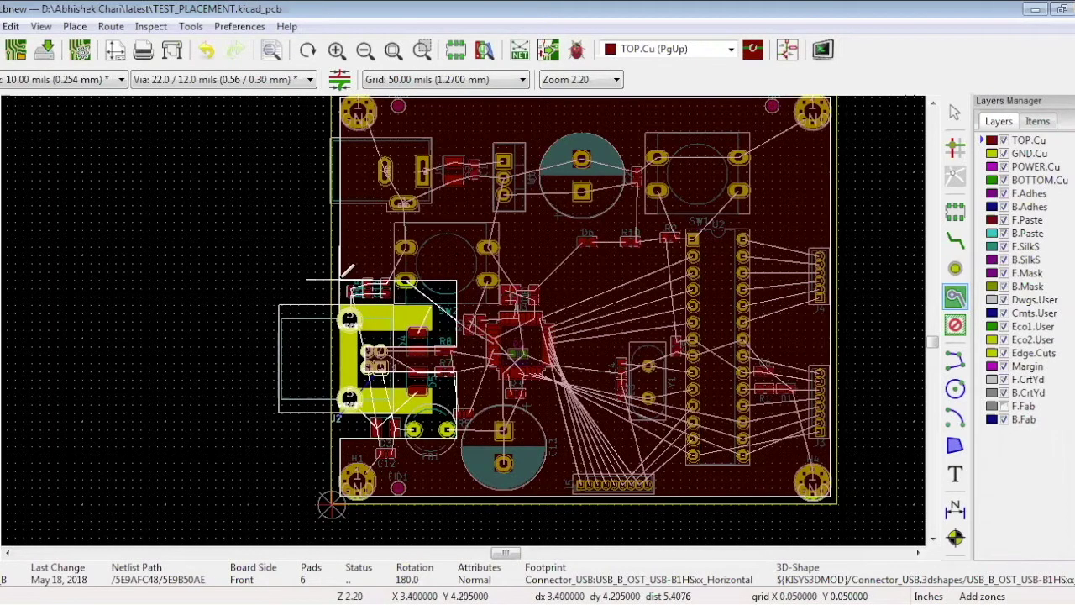
left_click(282, 203)
right_click(283, 210)
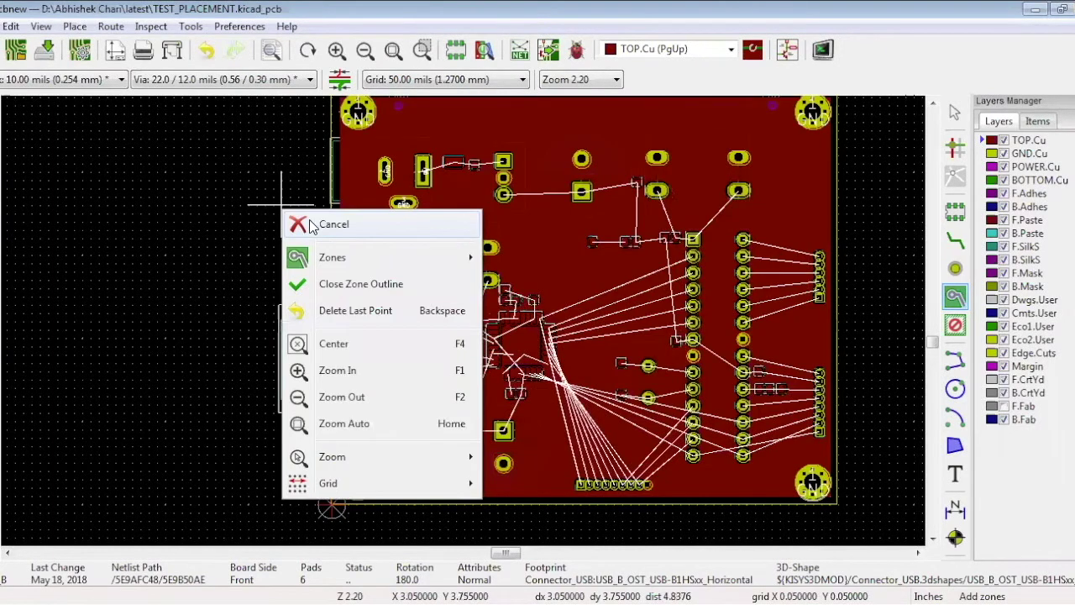
left_click(332, 225)
key("ctrl+s")
scroll(489, 327, "right", 3)
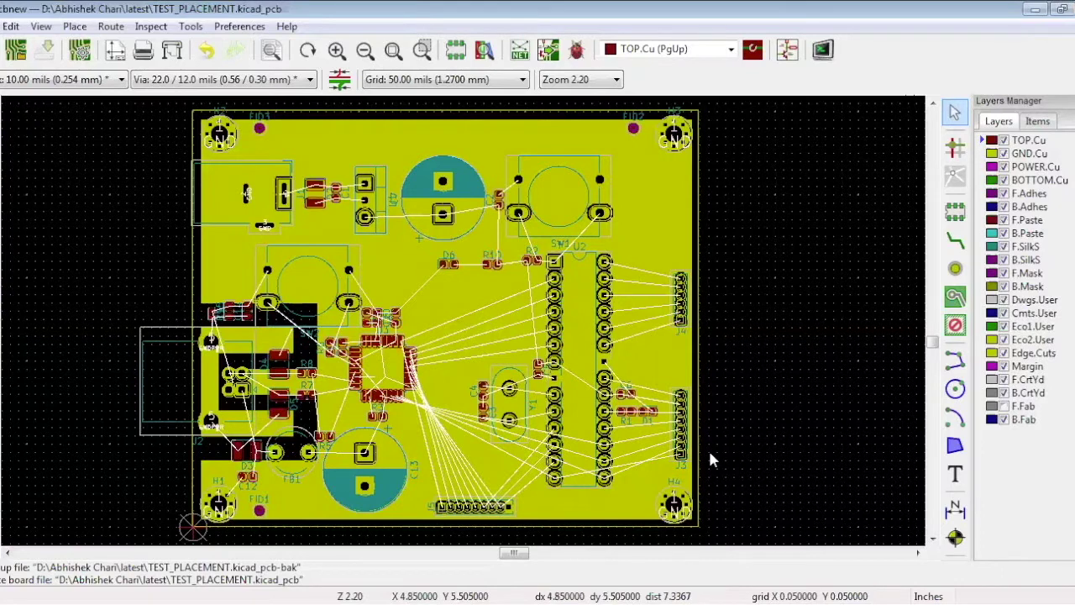
- Zoom in on J2's D+/D− pads around D4, D5, R7, R8 and U3, then open the Route menu
scroll(241, 374, "up", 5)
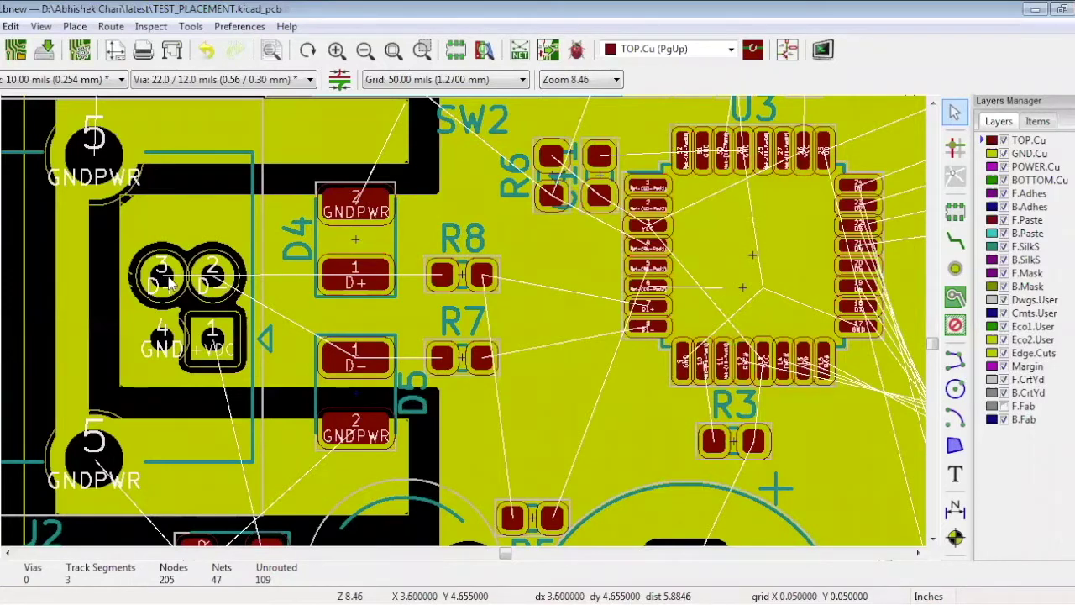
left_click(113, 30)
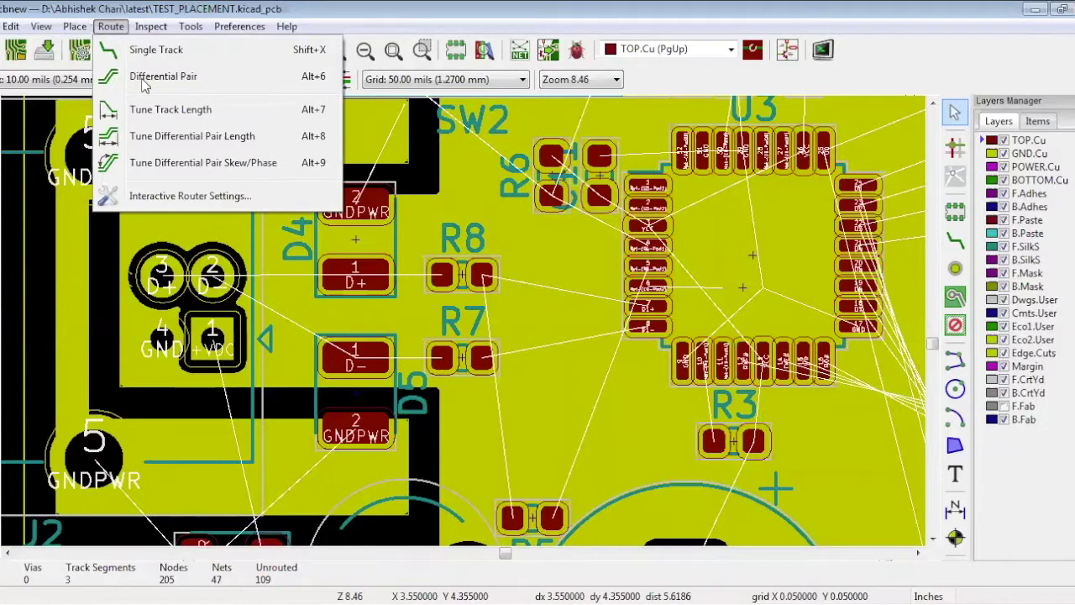
- Route D+/D− as a differential pair from J2 to U3 and pick it for skew tuning
left_click(151, 79)
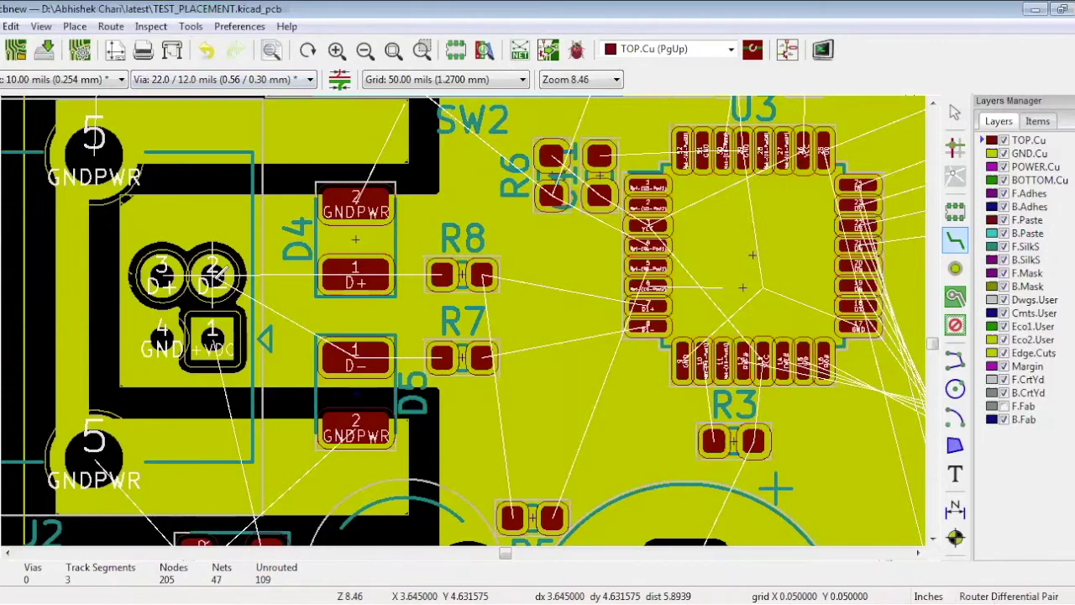
left_click(197, 236)
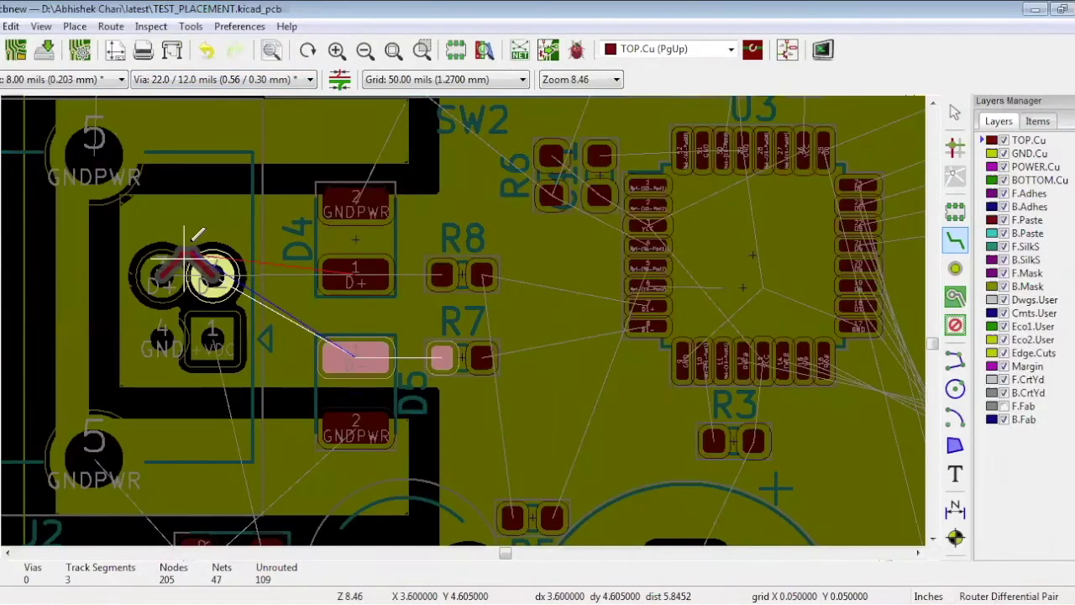
left_click(210, 203)
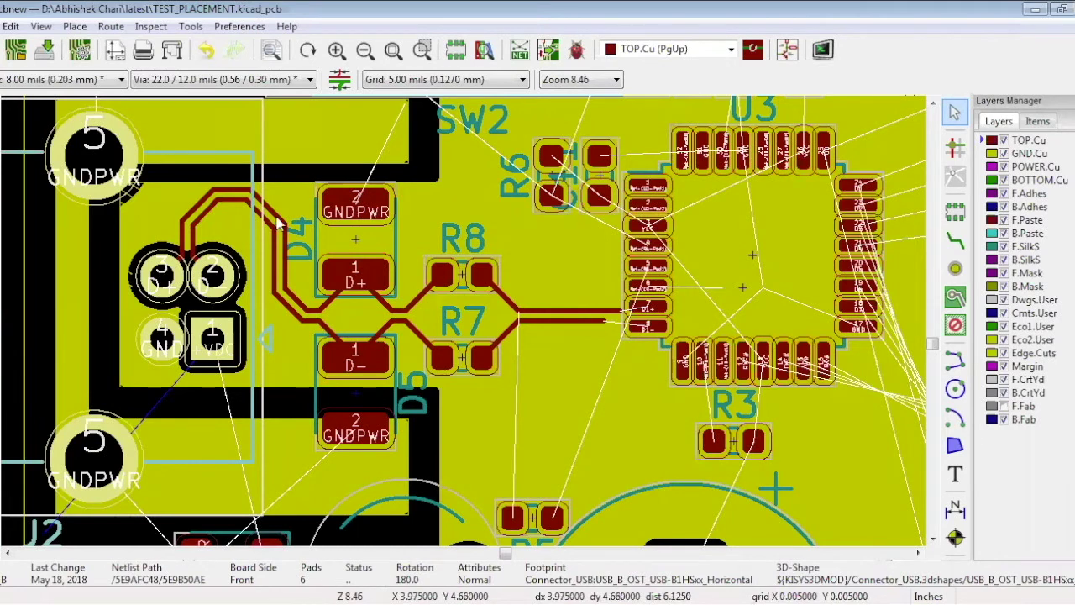
key("9")
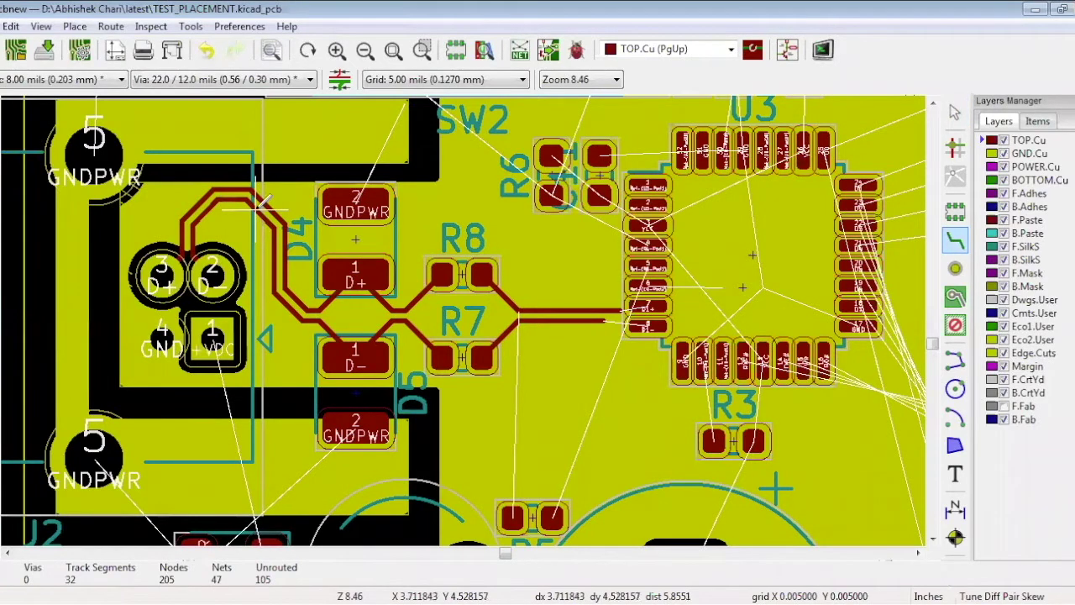
left_click(270, 215)
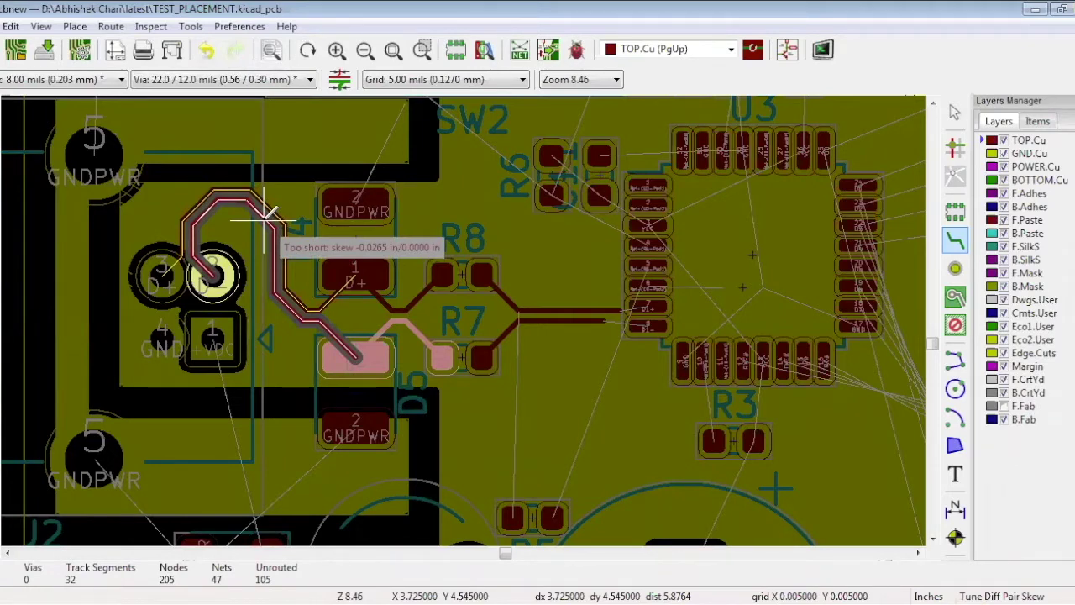
- Set the skew tuner's minimum amplitude to 8 mil and meander spacing to 24 mil
right_click(265, 217)
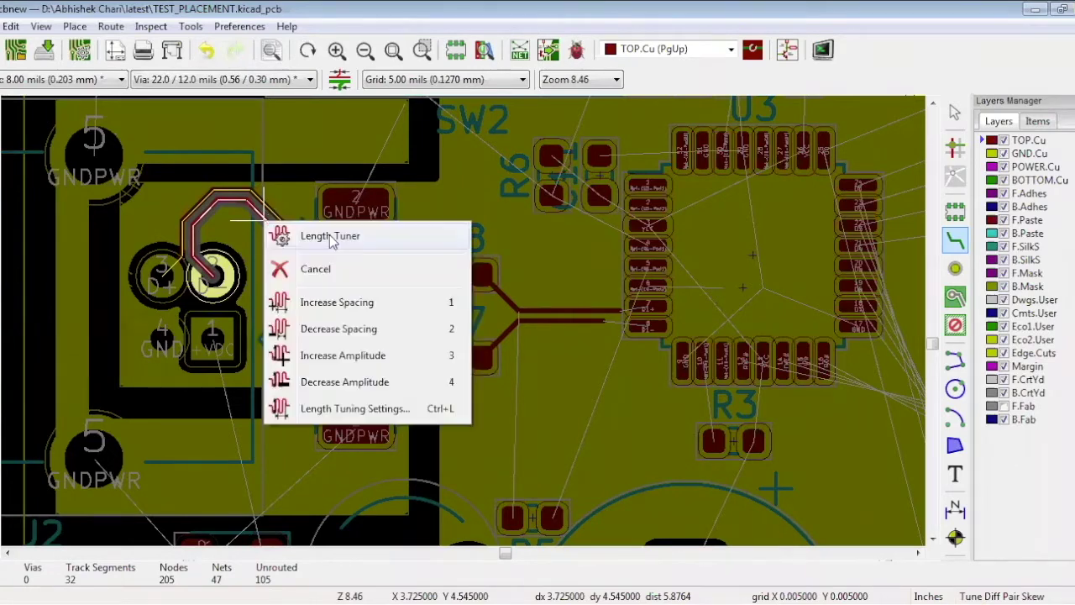
left_click(357, 410)
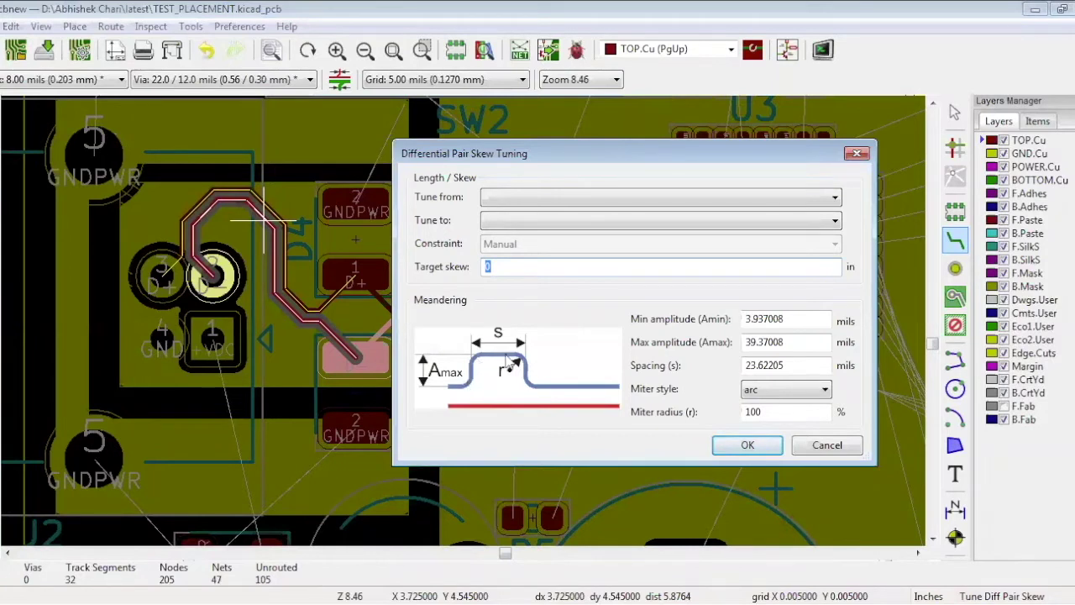
key("Tab")
type("8")
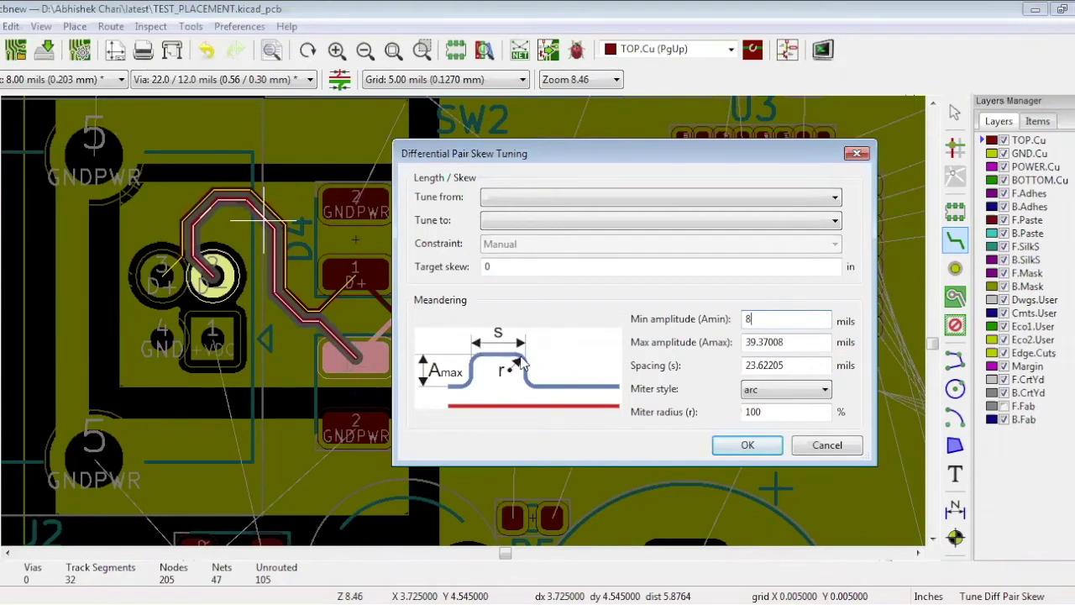
key("Tab")
key("Tab")
type("24")
left_click(747, 446)
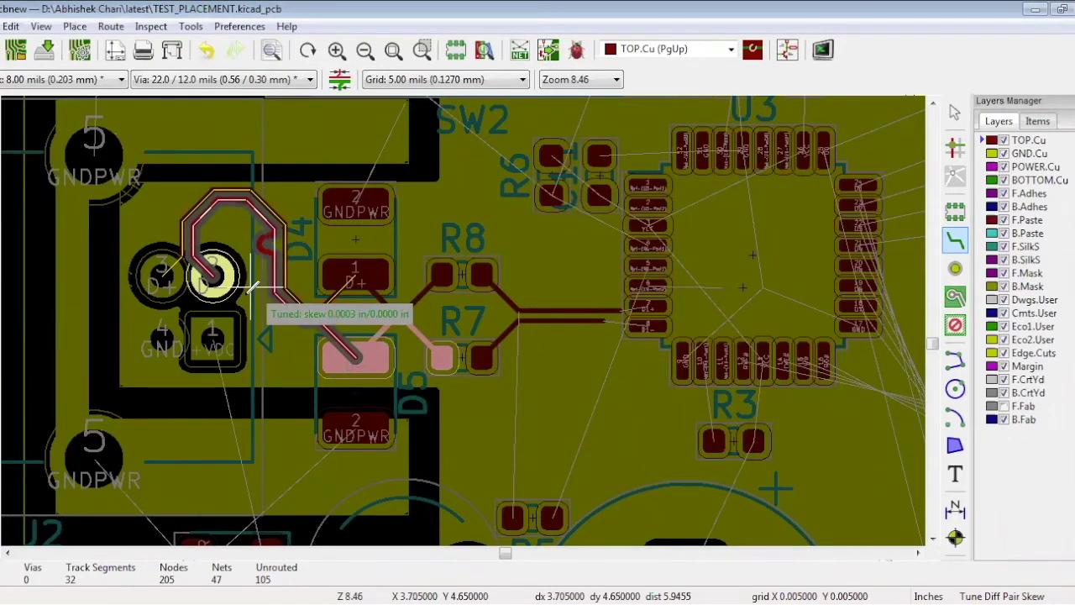
- Place the skew-tuning meander on the D− track near J2 and exit the tuner
left_click(251, 287)
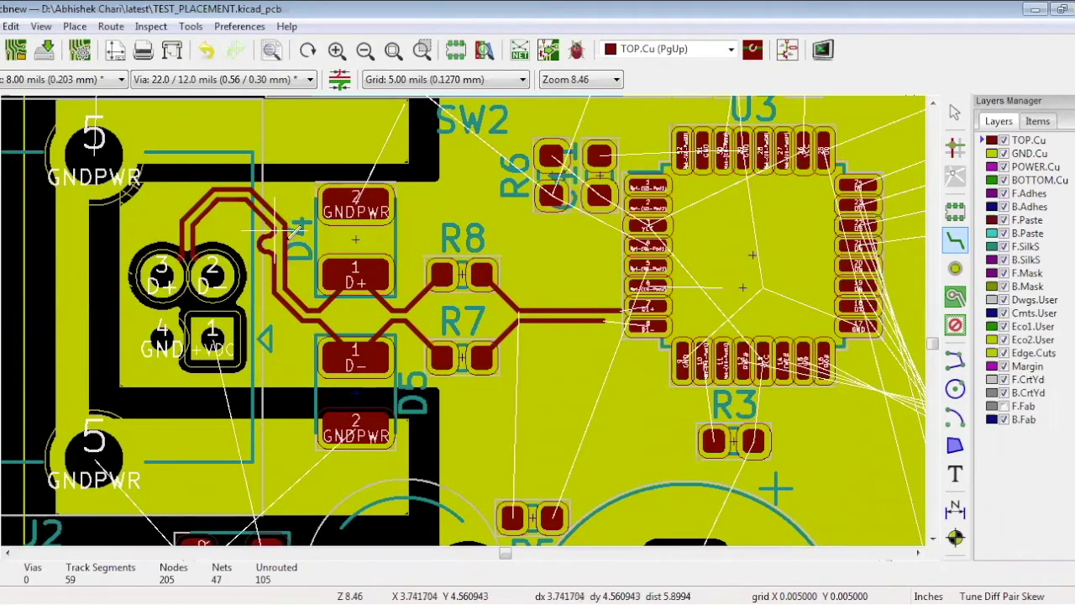
right_click(592, 290)
left_click(643, 343)
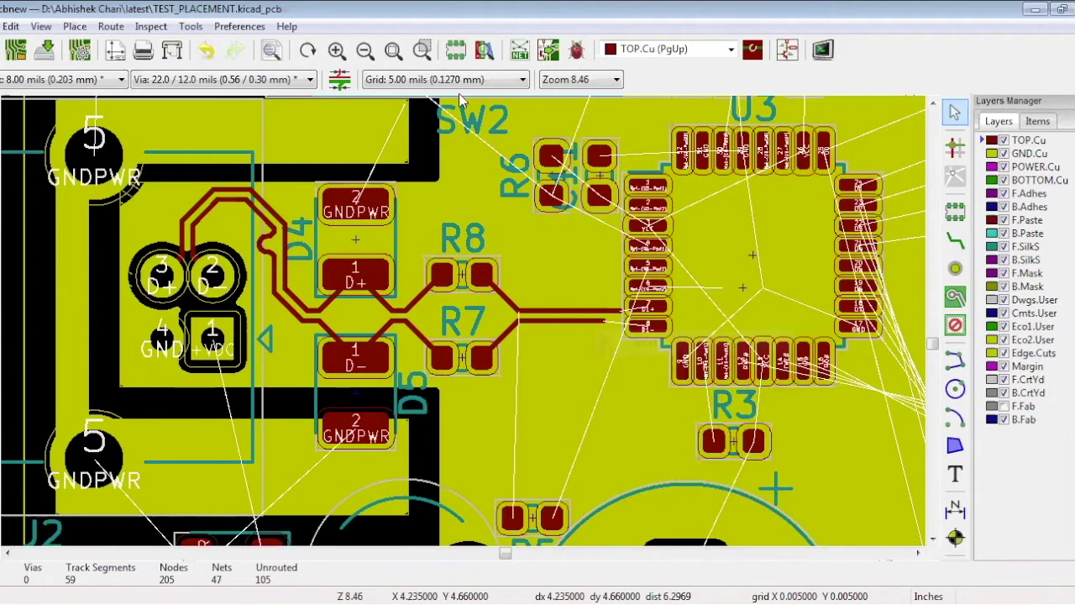
- Zoom out, open the fully routed TEST_2.kicad_pcb, and zoom in around U3 and the USB pair
left_click(367, 51)
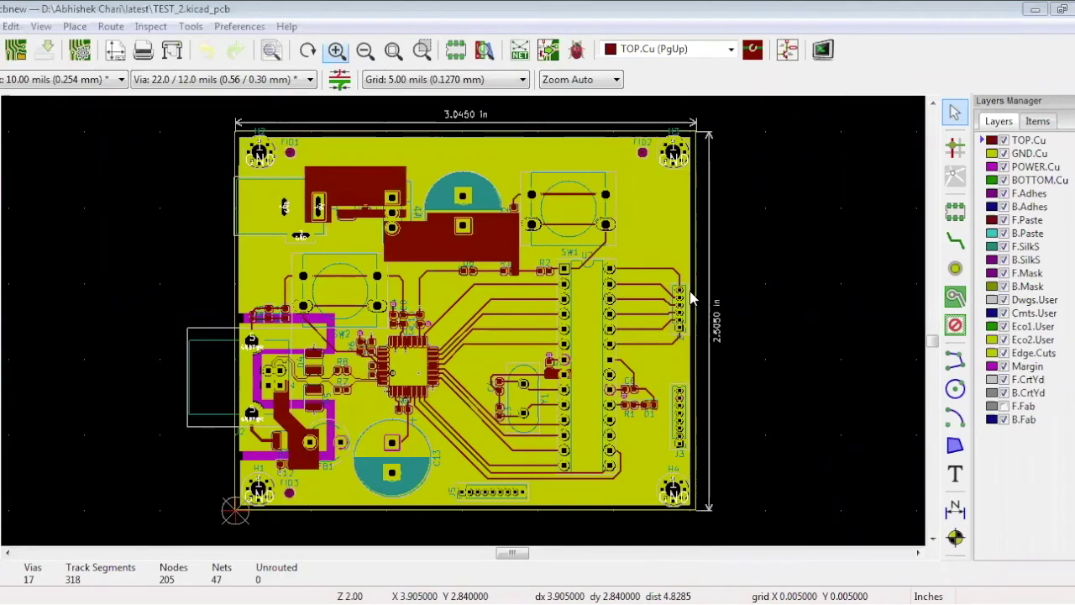
key("F1")
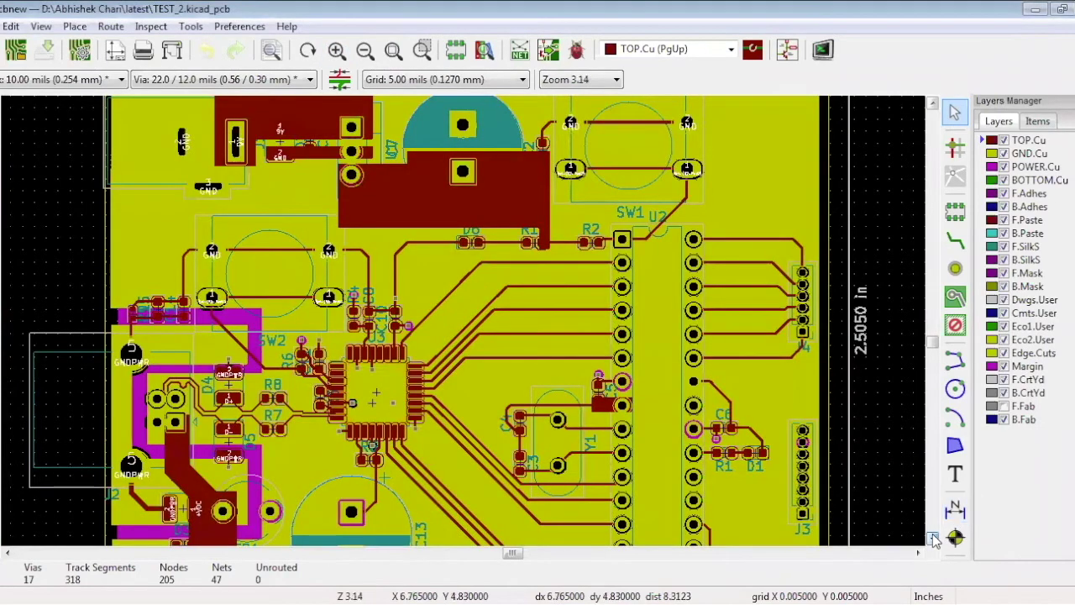
left_click(933, 538)
left_click(932, 539)
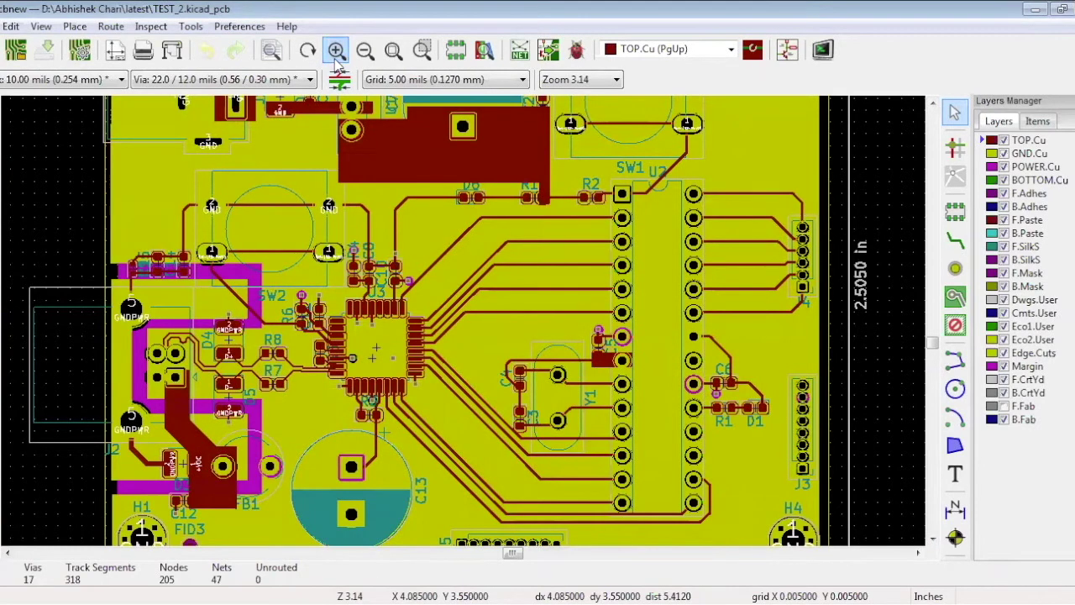
scroll(220, 380, "up", 1)
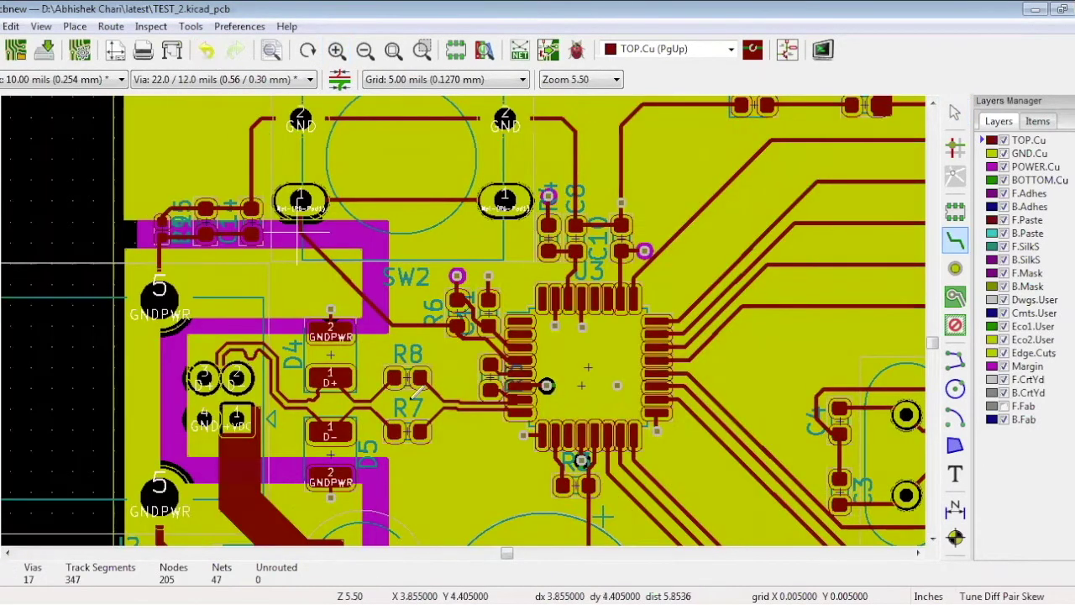